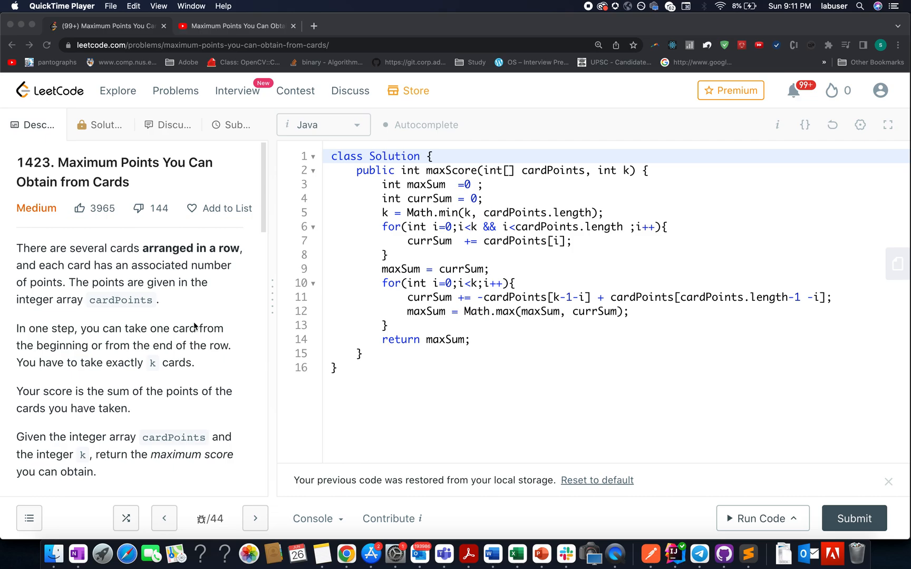
View the LeetCode 1423 solution video, then reach the Coding-Decoded repo's SDE Revision Sheet folder.
click(224, 26)
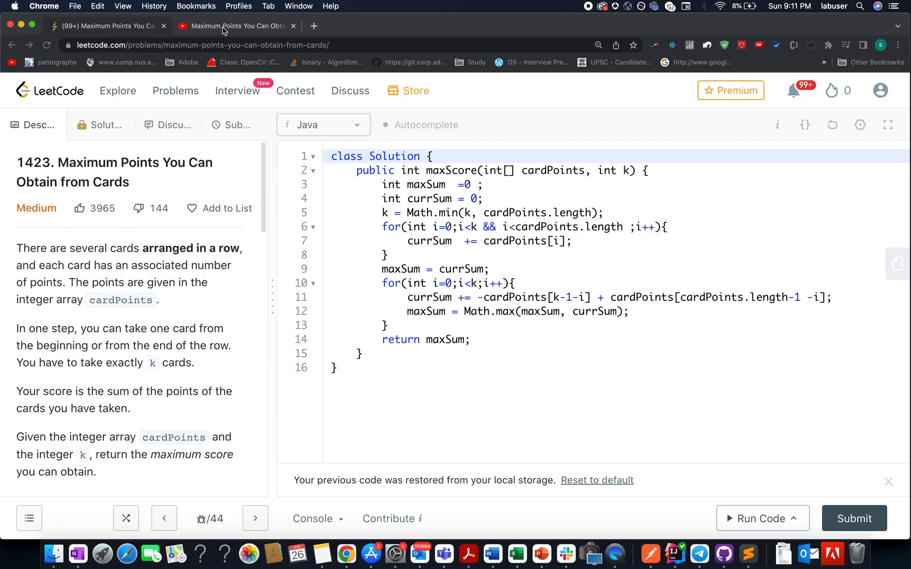
scroll(241, 289, up, 10)
scroll(241, 289, up, 5)
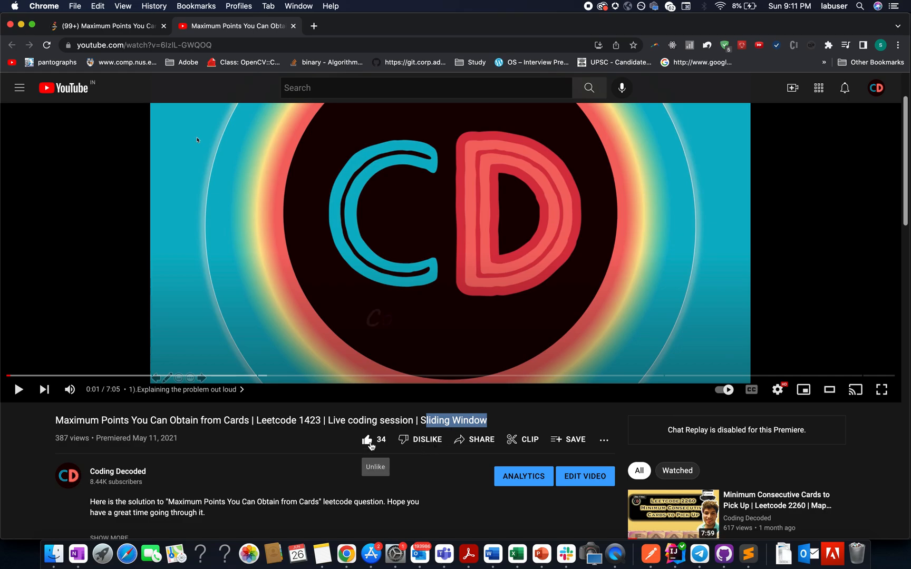
scroll(370, 445, down, 3)
scroll(371, 445, down, 5)
scroll(371, 445, down, 3)
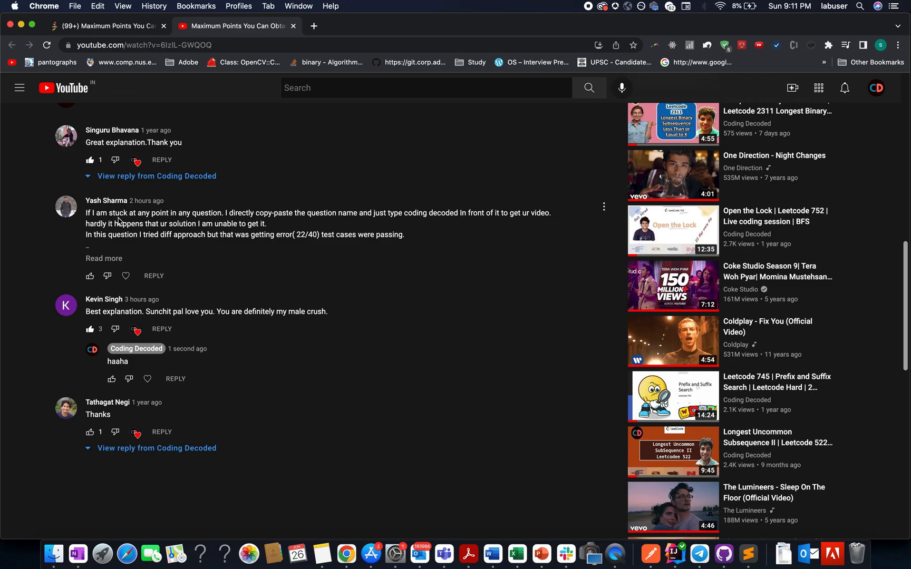
scroll(117, 220, up, 10)
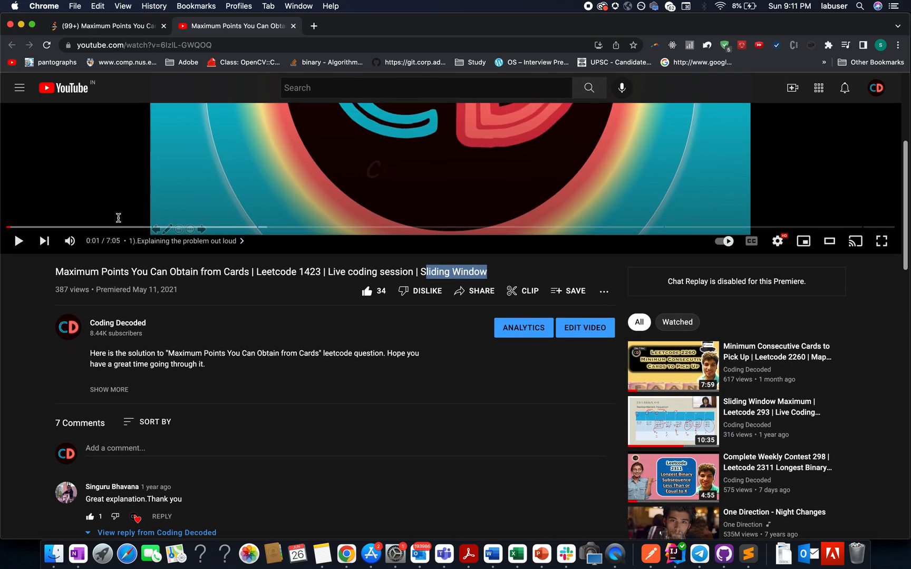
scroll(117, 221, up, 3)
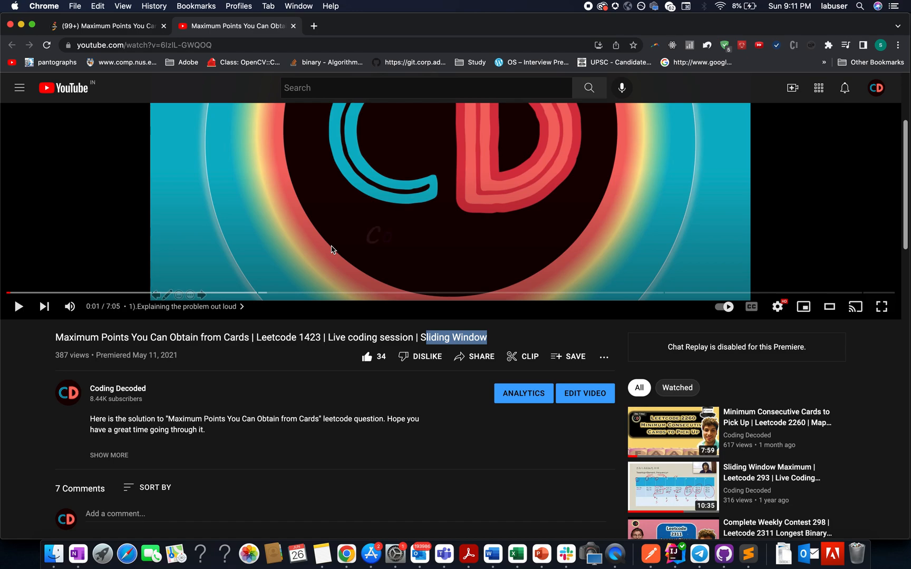
key(super+t)
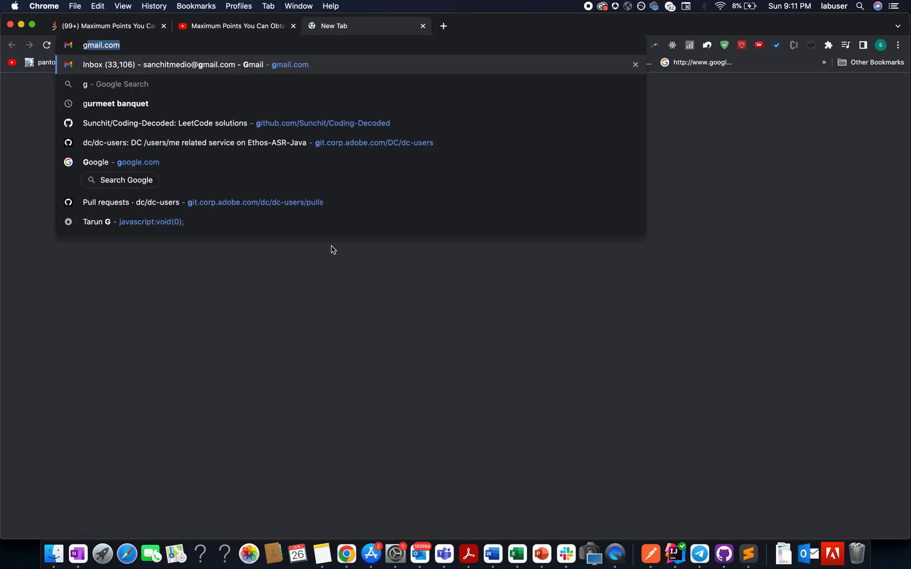
text(g)
text(it)
key(Return)
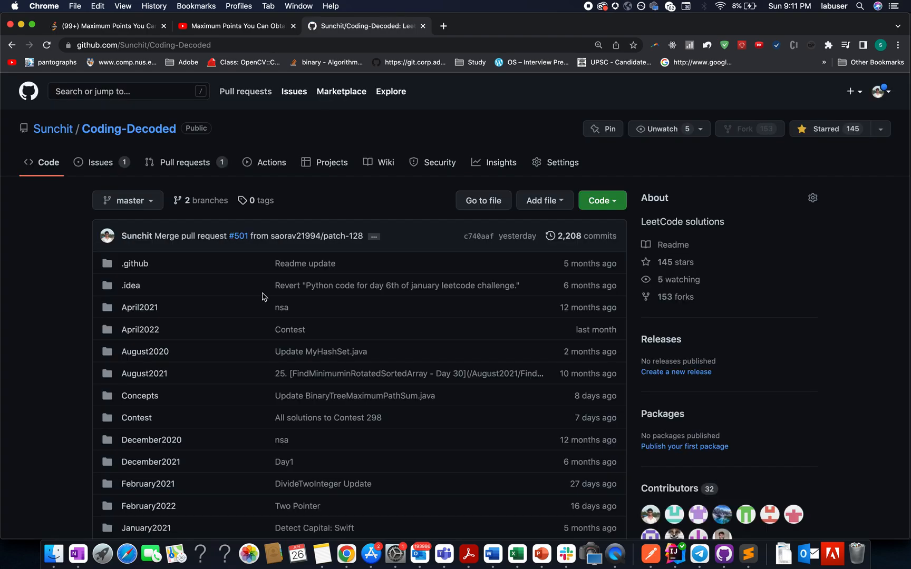
scroll(262, 294, down, 5)
scroll(262, 293, down, 5)
scroll(262, 293, down, 5)
scroll(213, 293, down, 3)
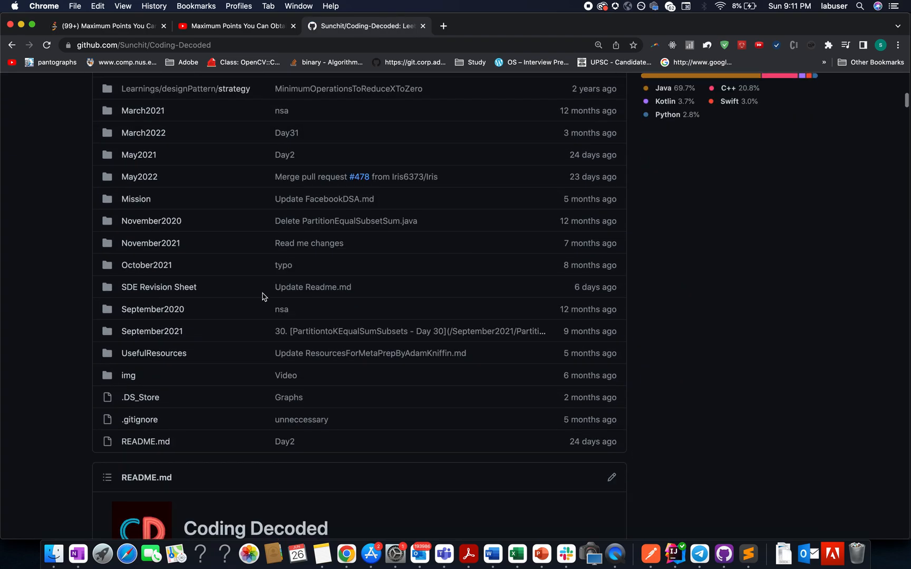
super+click(183, 288)
From the SDE Revision Sheet README, bring up the BitManipulation topic sheet as a Google Sheet.
click(460, 26)
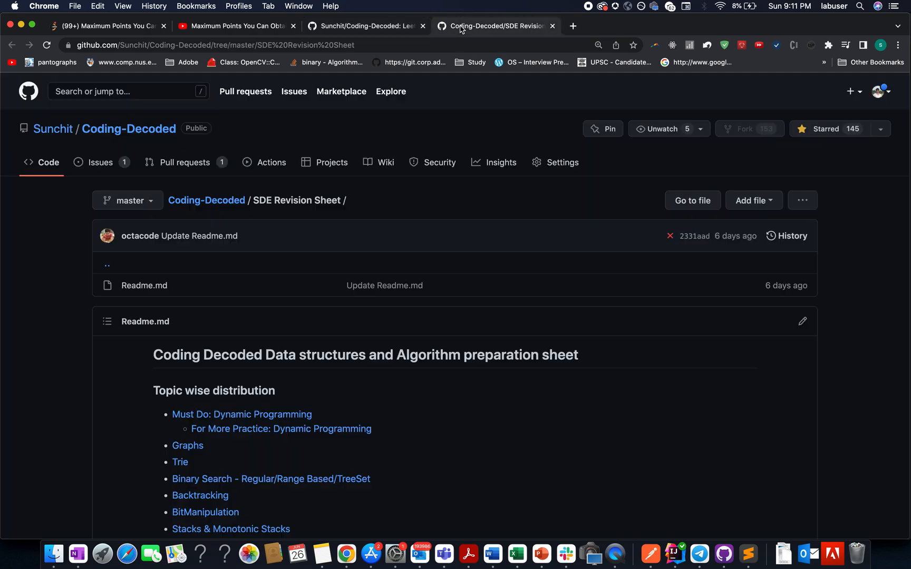
scroll(355, 442, down, 8)
scroll(299, 320, up, 2)
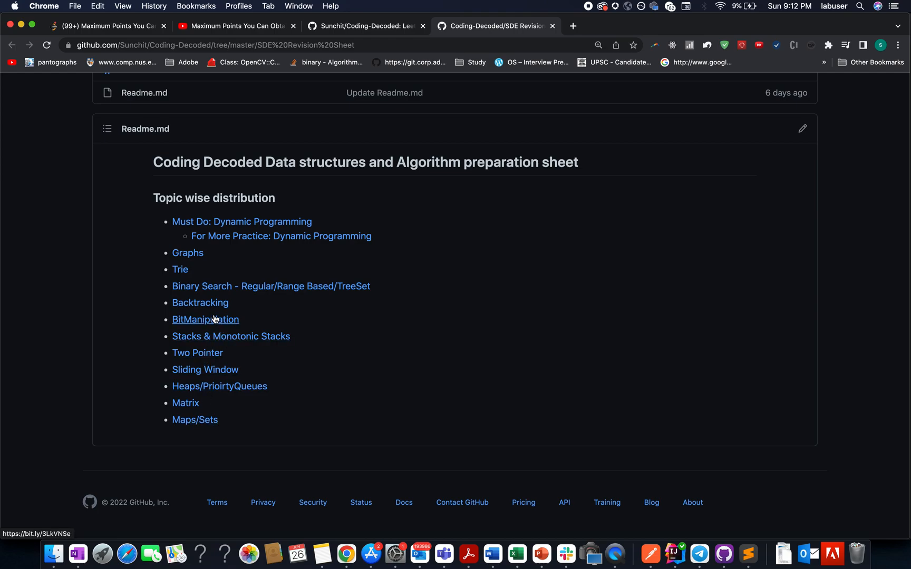
super+click(214, 319)
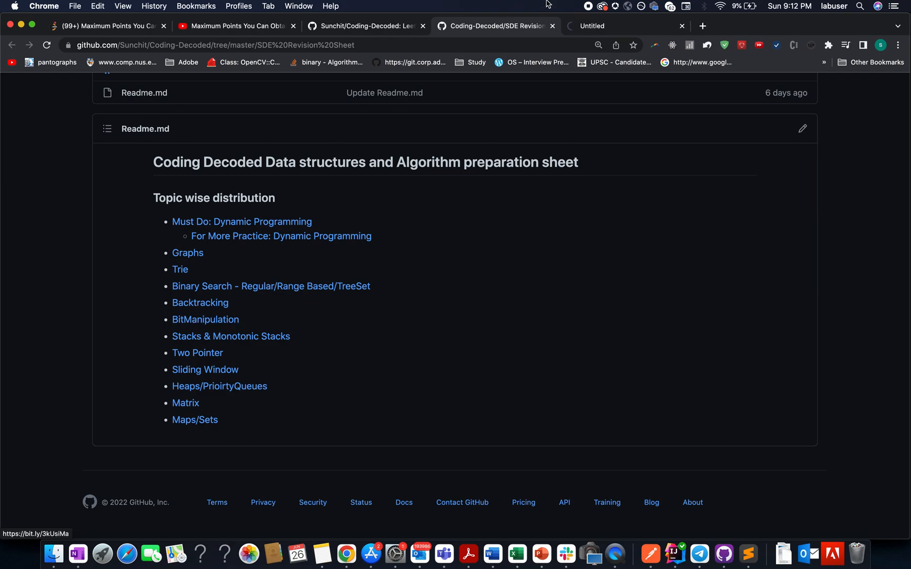
click(582, 29)
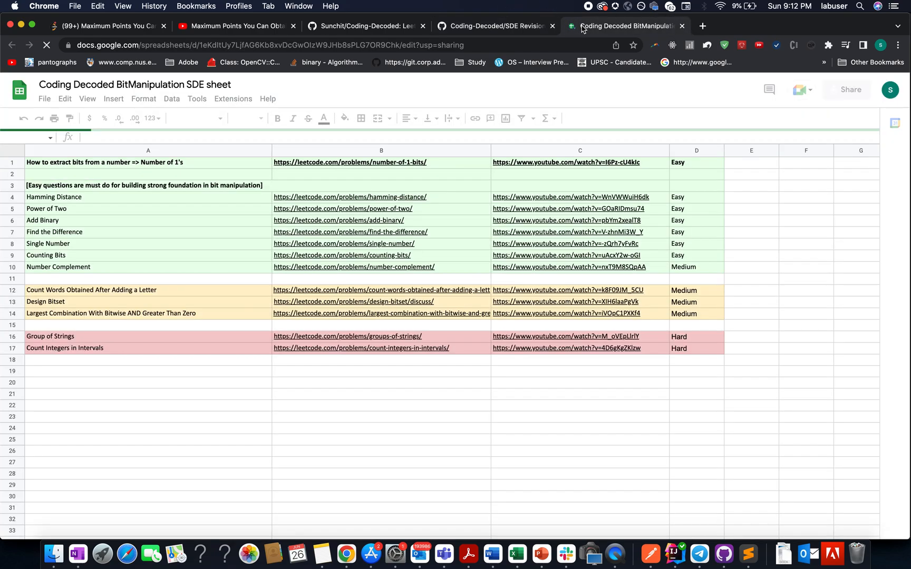